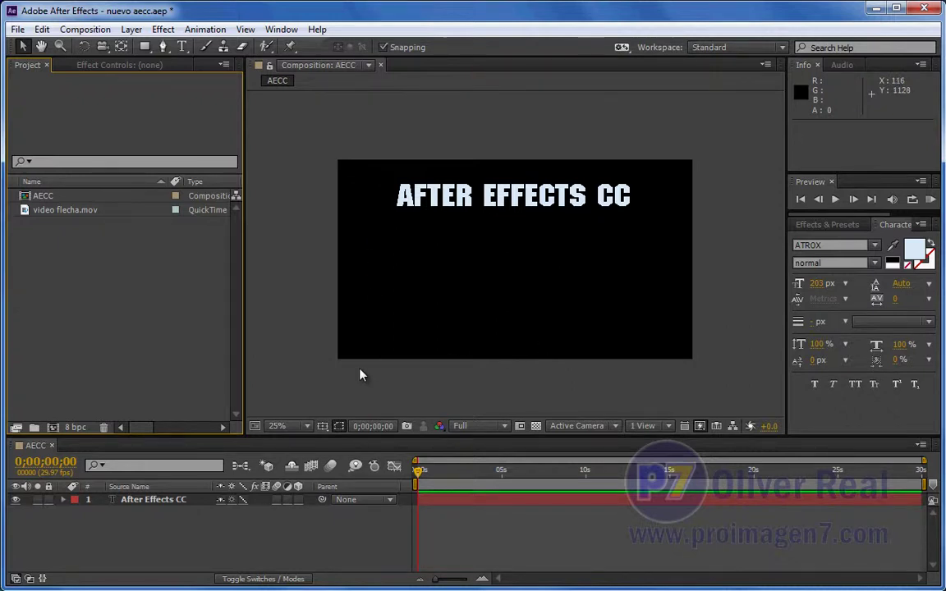
Build the video flecha composition from video flecha.mov, preview the footage at 50% and select its layer
{"action": "left_click_drag", "start_coordinate": [62, 210], "coordinate": [50, 426]}
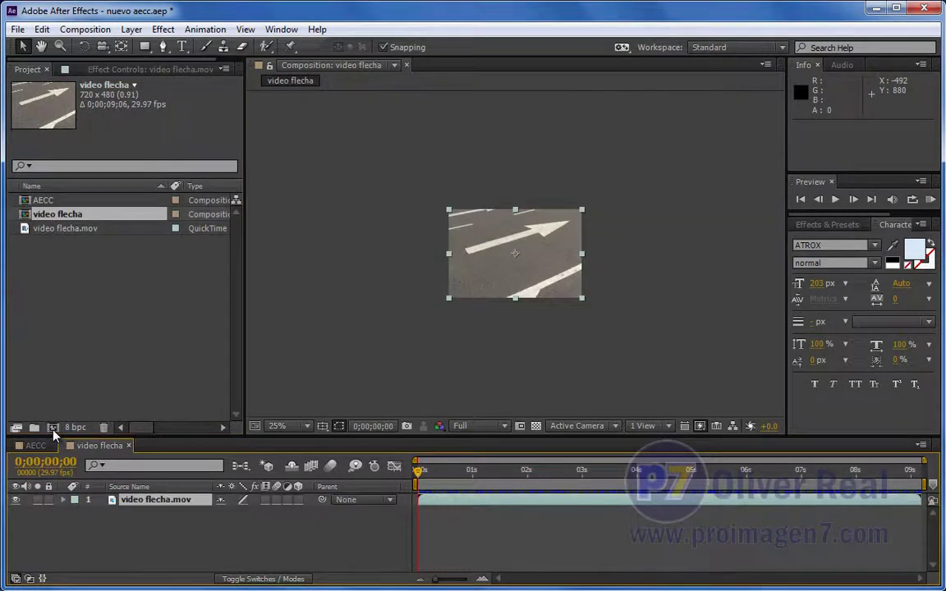
{"action": "mouse_move", "coordinate": [507, 472]}
{"action": "left_mouse_down"}
{"action": "mouse_move", "coordinate": [920, 473]}
{"action": "mouse_move", "coordinate": [419, 473]}
{"action": "left_mouse_up"}
{"action": "key", "text": "period"}
{"action": "left_click", "coordinate": [151, 501]}
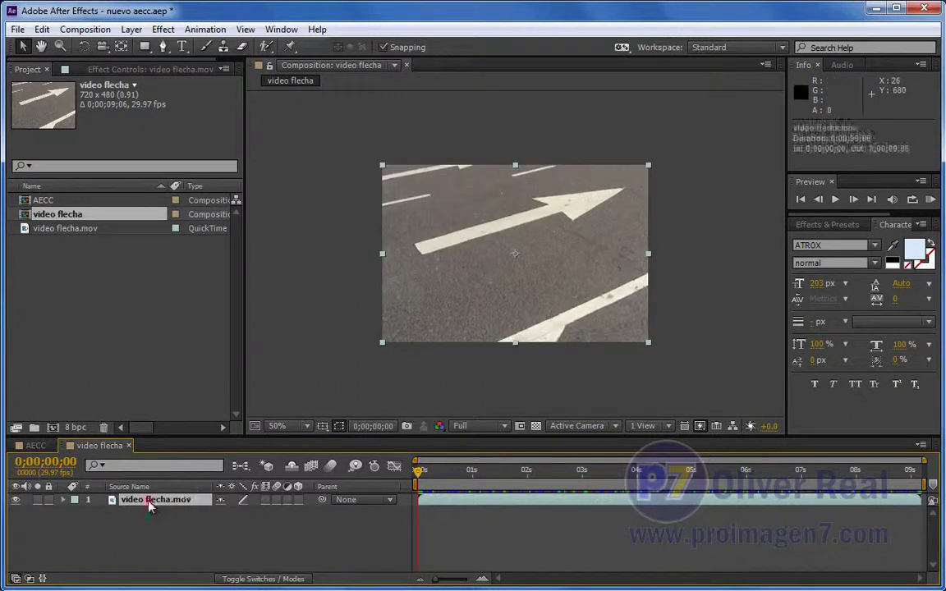
Apply Track Camera (3D Camera Tracker) to the video flecha.mov layer and let it analyze
{"action": "right_click", "coordinate": [160, 501]}
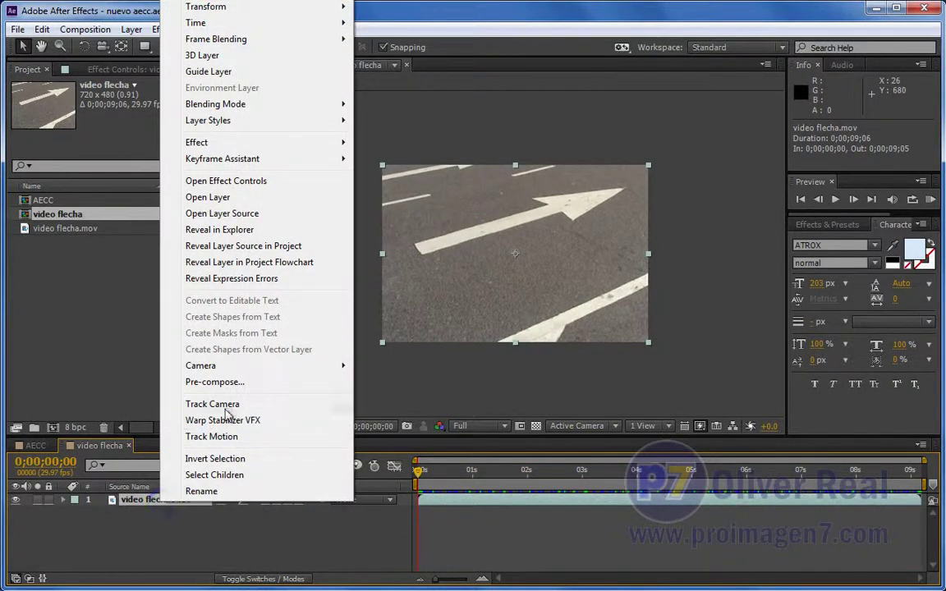
{"action": "left_click", "coordinate": [215, 405]}
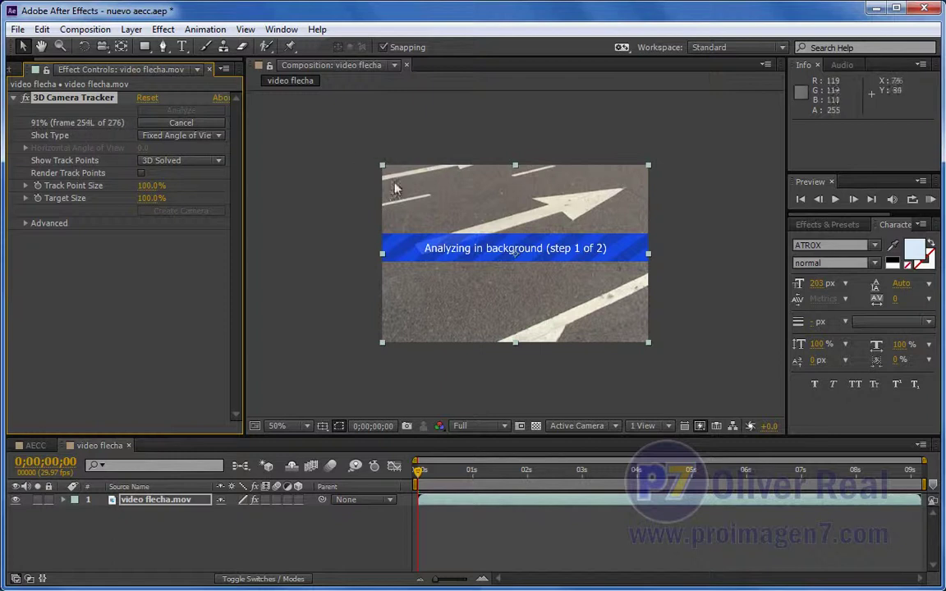
{"action": "left_click", "coordinate": [246, 29]}
{"action": "left_click", "coordinate": [246, 30]}
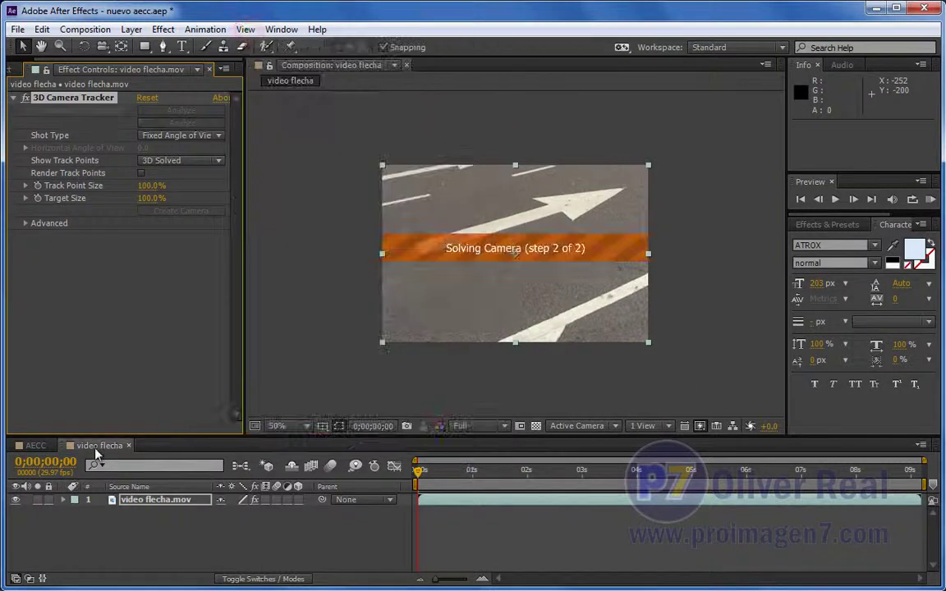
Turn the viewer rulers on, then off again
{"action": "left_click", "coordinate": [246, 29]}
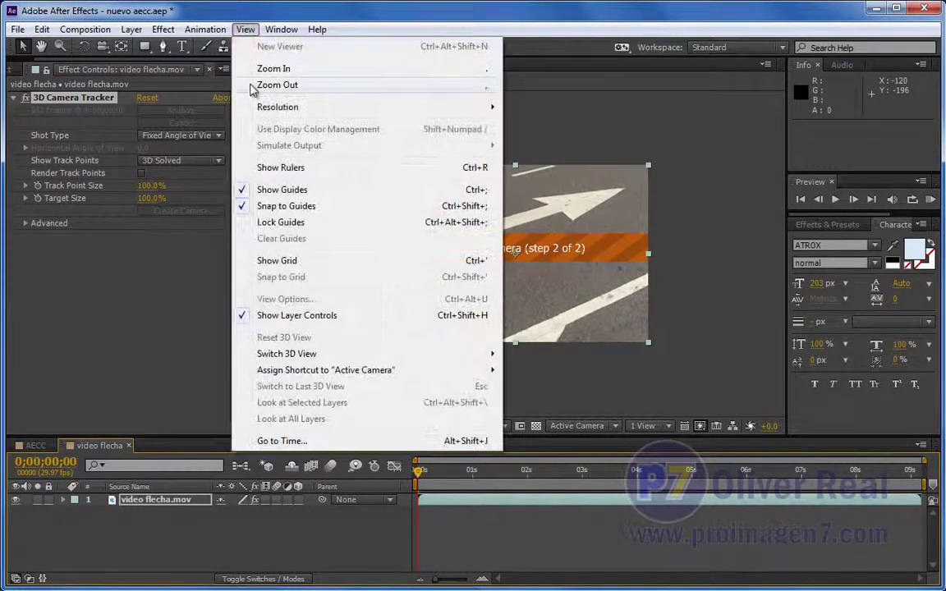
{"action": "left_click", "coordinate": [272, 170]}
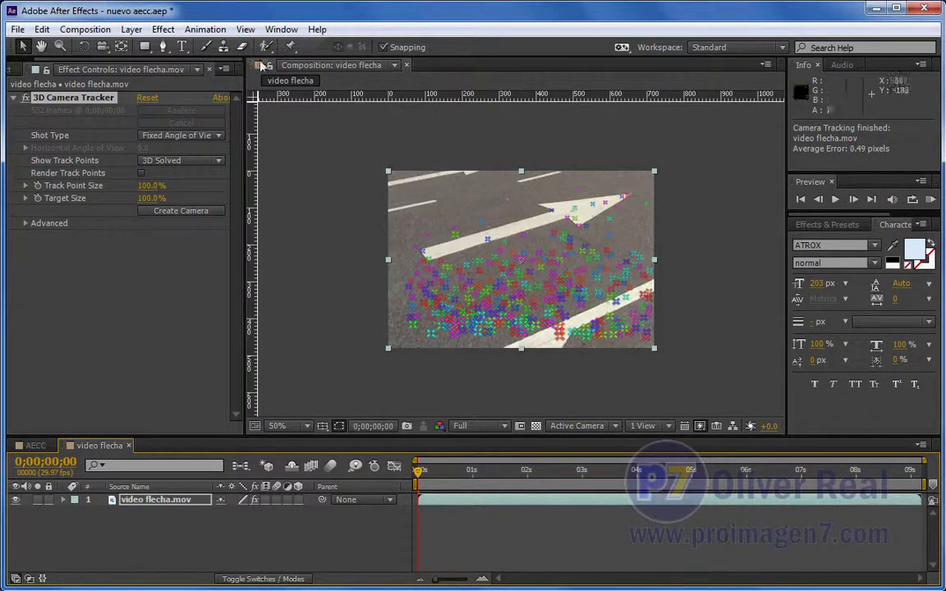
{"action": "left_click", "coordinate": [254, 31]}
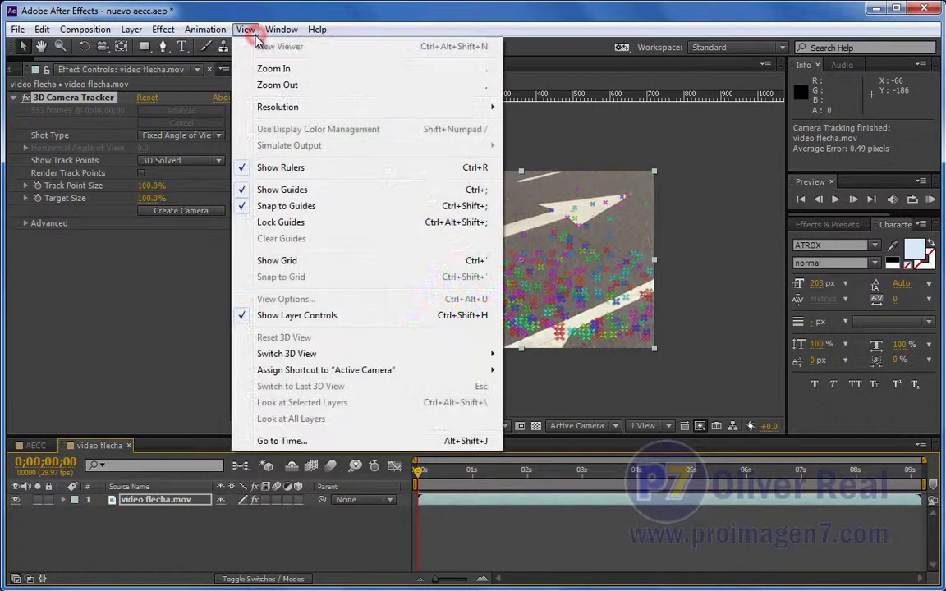
{"action": "left_click", "coordinate": [250, 167]}
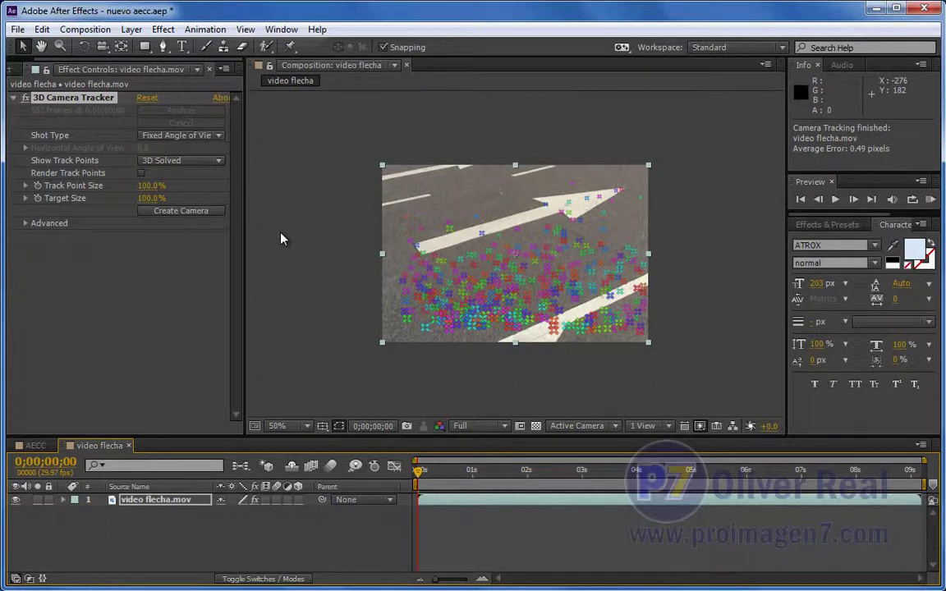
Expand the tracker's Advanced section to see the 0.49-pixel average solve error
{"action": "left_click", "coordinate": [607, 259]}
{"action": "left_click", "coordinate": [24, 224]}
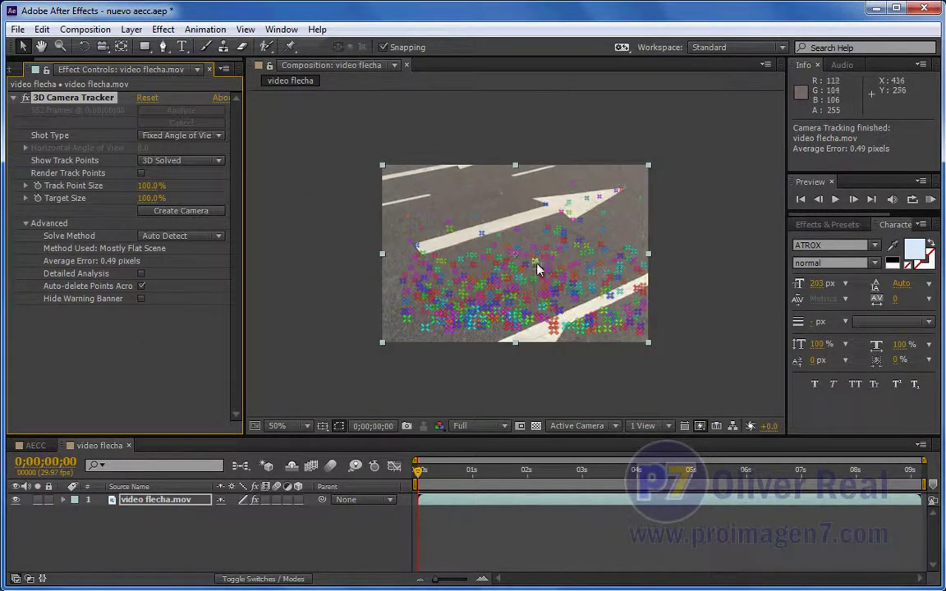
{"action": "mouse_move", "coordinate": [532, 274]}
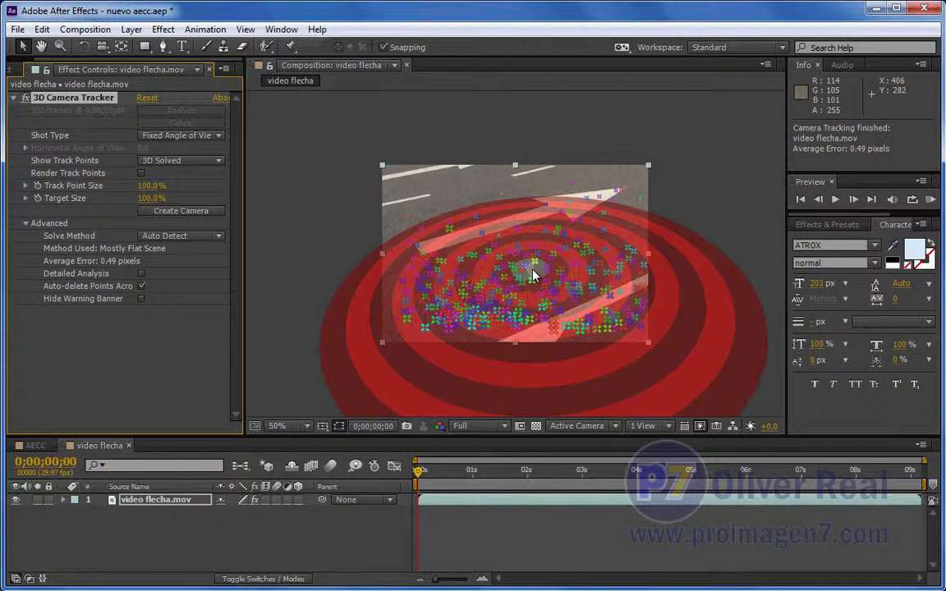
Create a solid and camera on the road track points, scaling Track Solid 1 to 30%
{"action": "right_click", "coordinate": [532, 273]}
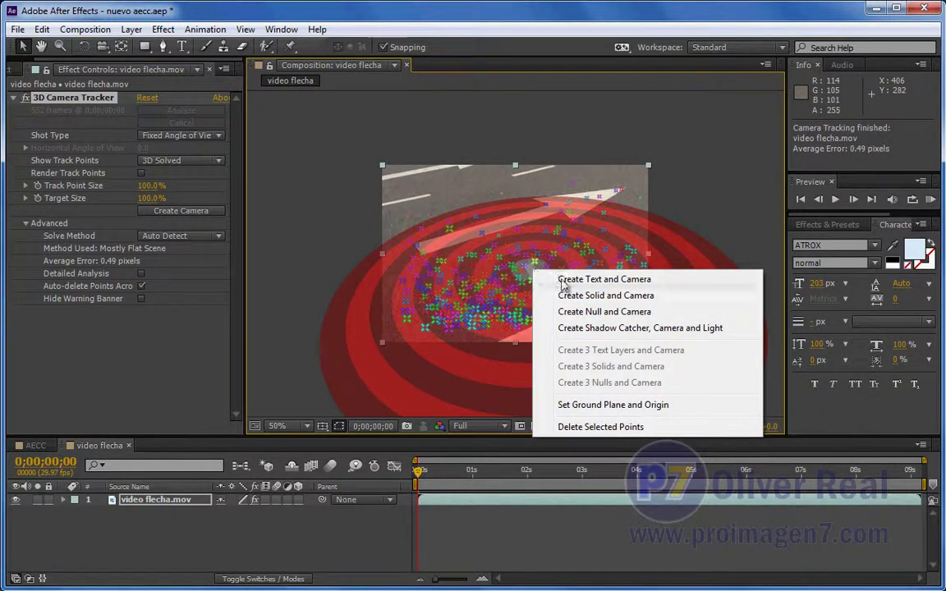
{"action": "left_click", "coordinate": [615, 297]}
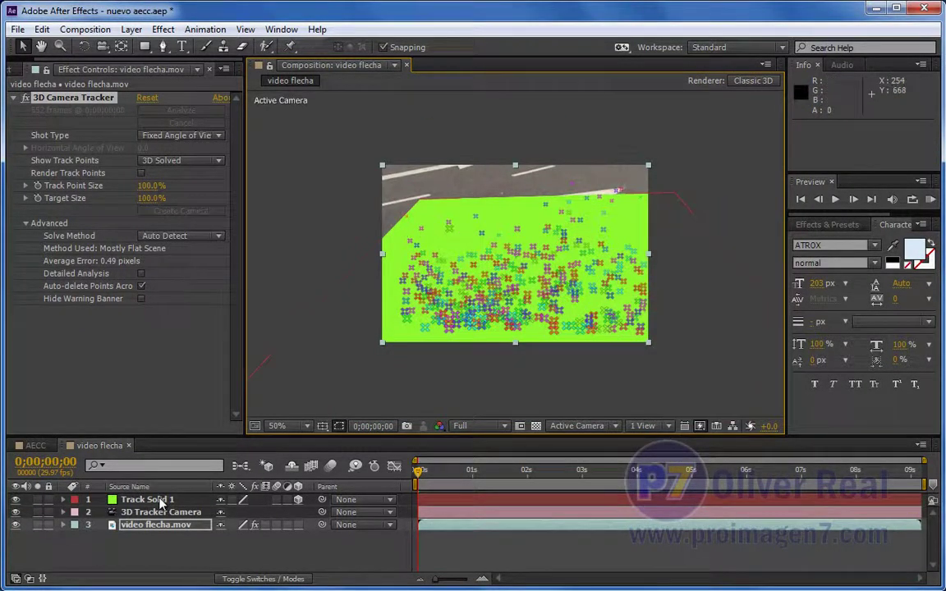
{"action": "left_click", "coordinate": [158, 500]}
{"action": "key", "text": "s"}
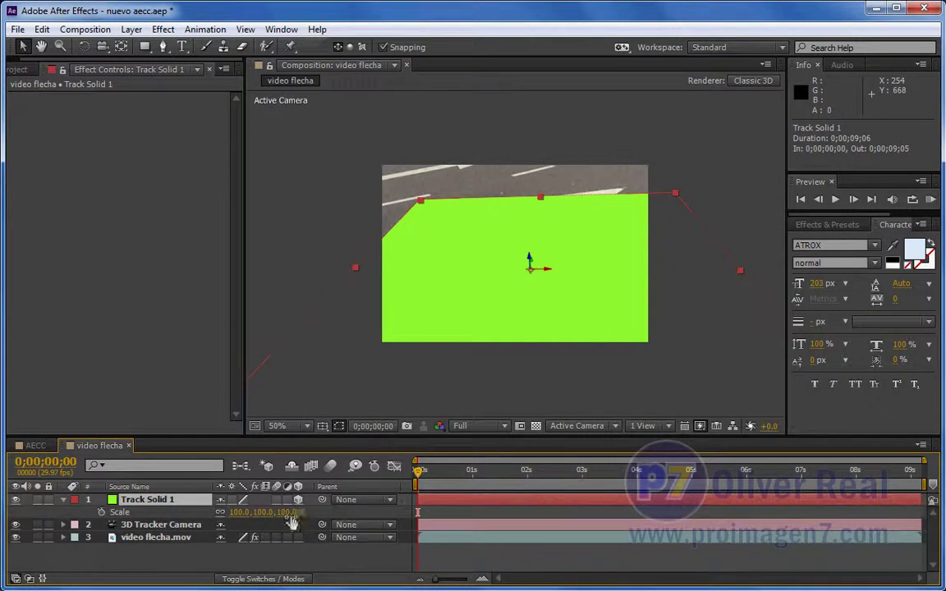
{"action": "left_click_drag", "start_coordinate": [268, 513], "coordinate": [223, 515]}
{"action": "mouse_move", "coordinate": [431, 474]}
{"action": "left_mouse_down"}
{"action": "mouse_move", "coordinate": [921, 485]}
{"action": "mouse_move", "coordinate": [419, 475]}
{"action": "left_mouse_up"}
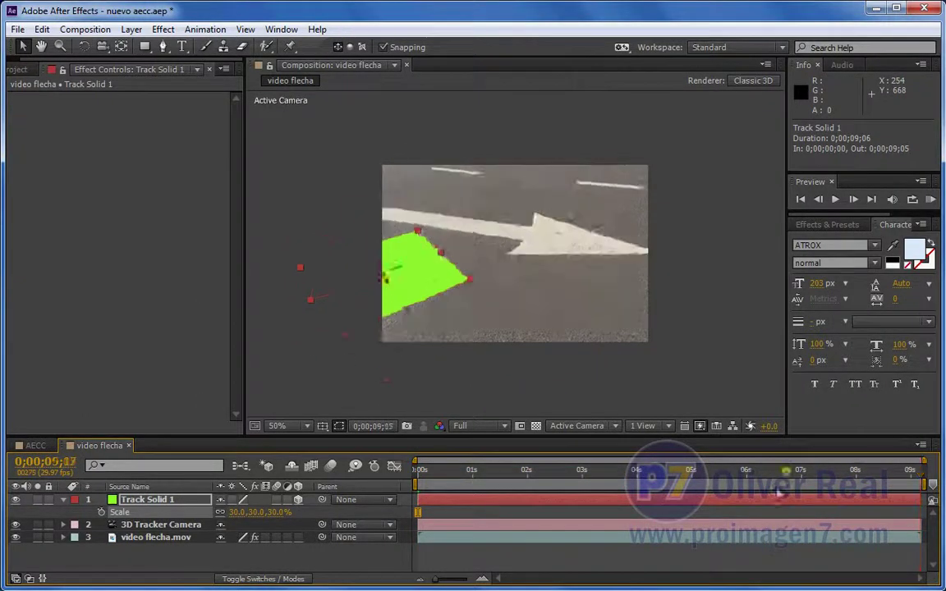
{"action": "left_click", "coordinate": [321, 559]}
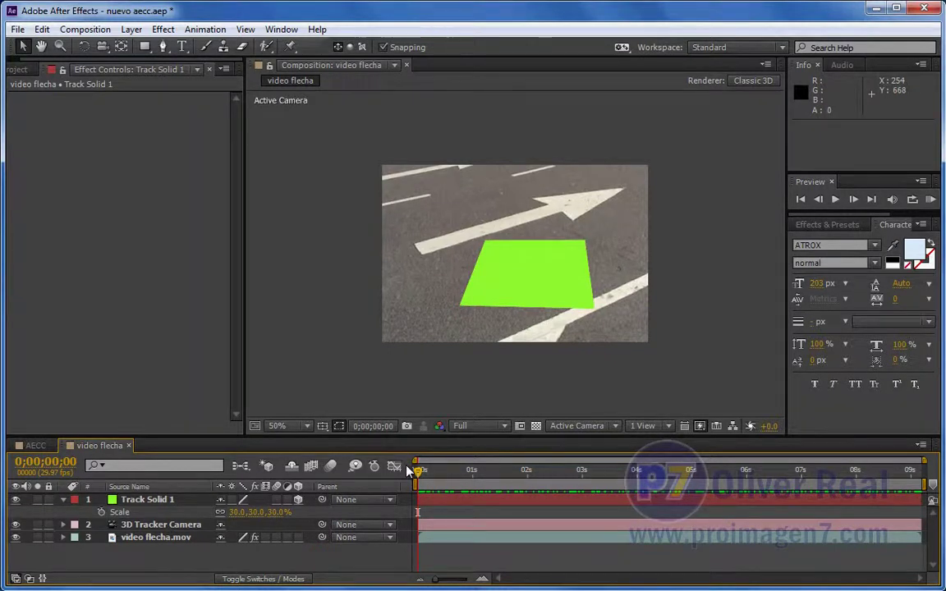
Add a text layer reading PLANO and make it a 3D layer
{"action": "right_click", "coordinate": [327, 555]}
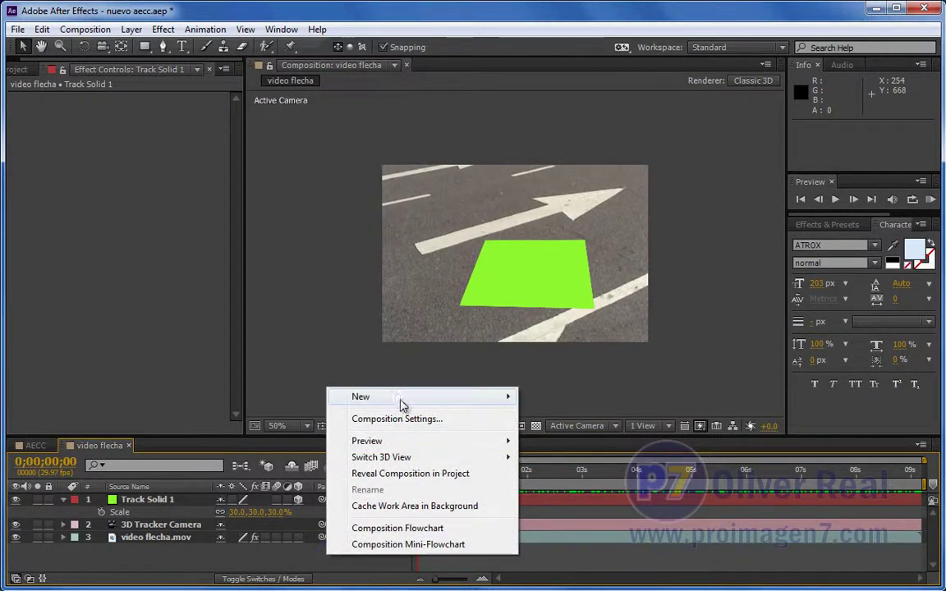
{"action": "mouse_move", "coordinate": [432, 399]}
{"action": "left_click", "coordinate": [515, 419]}
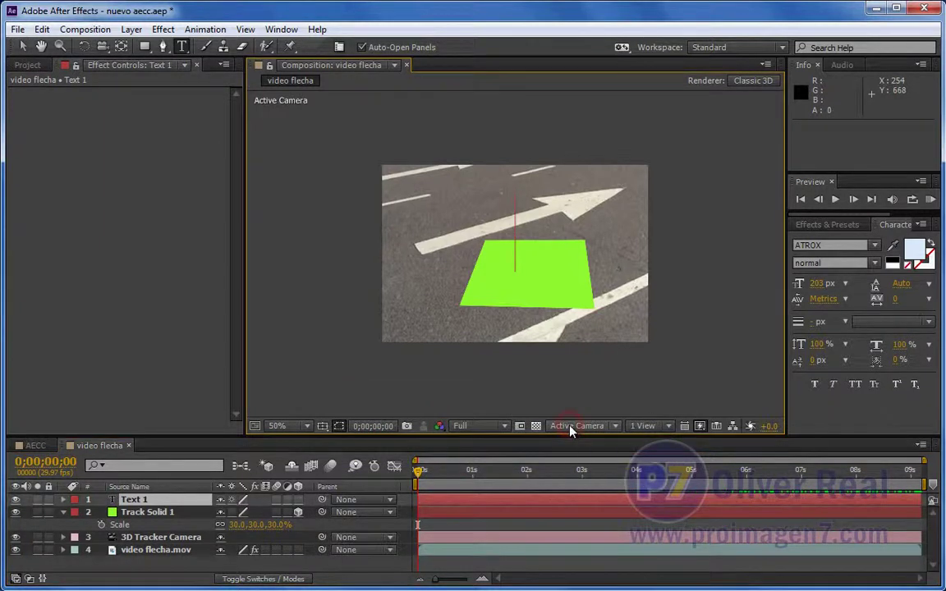
{"action": "type", "text": "PLANO"}
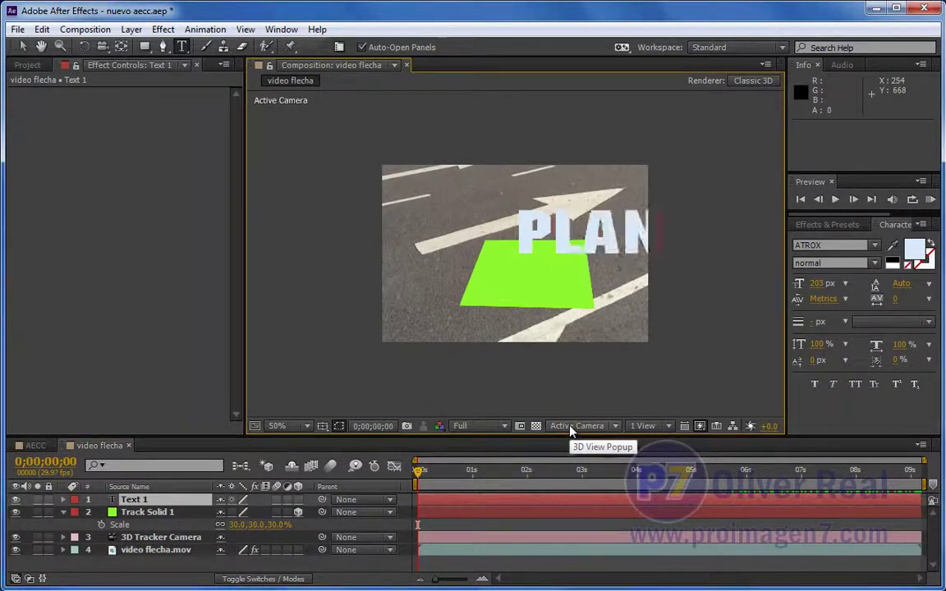
{"action": "left_click", "coordinate": [23, 46]}
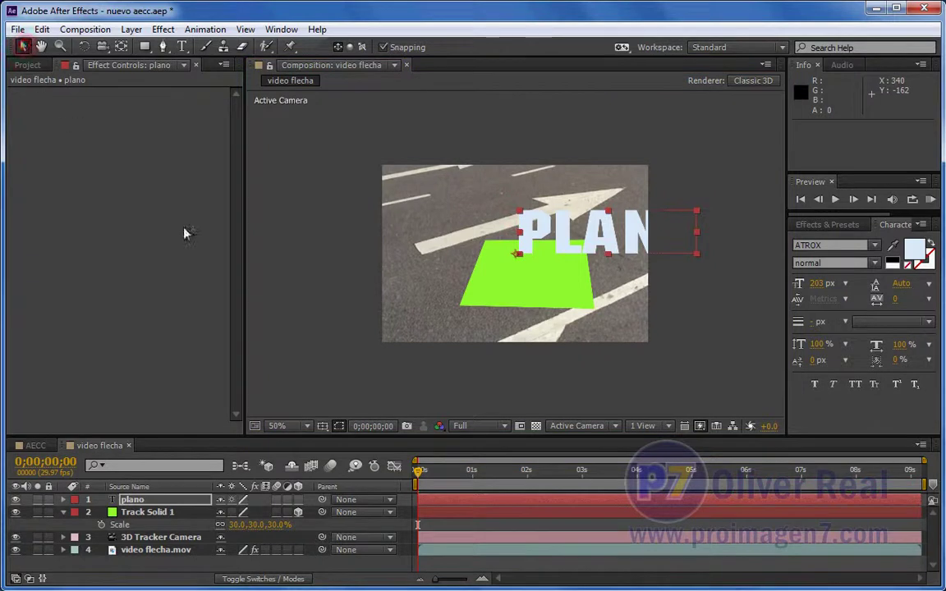
{"action": "left_click", "coordinate": [297, 500]}
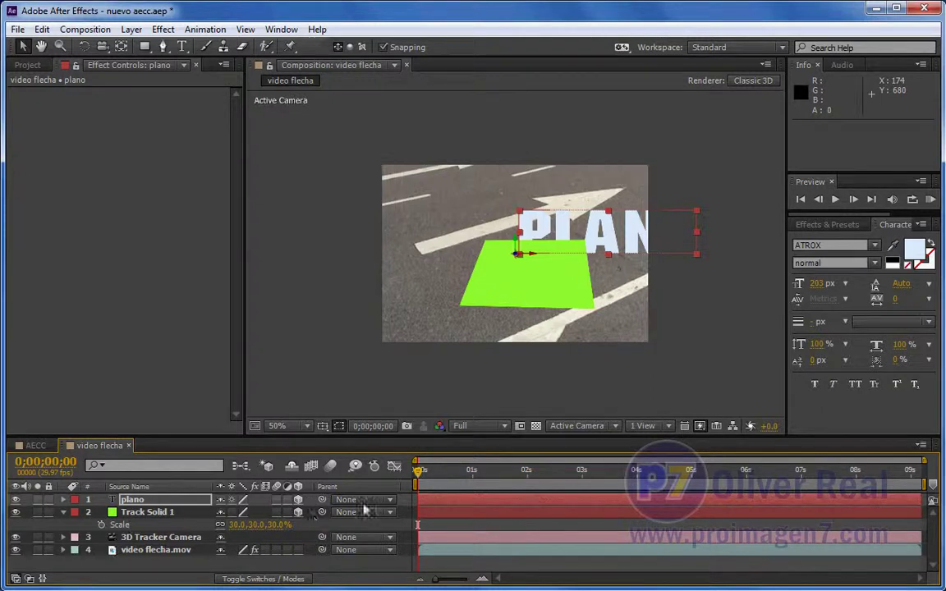
Scrub the timeline to check PLANO against the tracked footage and show its Position
{"action": "mouse_move", "coordinate": [420, 472]}
{"action": "left_mouse_down"}
{"action": "mouse_move", "coordinate": [772, 481]}
{"action": "mouse_move", "coordinate": [553, 455]}
{"action": "mouse_move", "coordinate": [559, 448]}
{"action": "mouse_move", "coordinate": [787, 450]}
{"action": "mouse_move", "coordinate": [905, 464]}
{"action": "mouse_move", "coordinate": [565, 450]}
{"action": "left_mouse_up"}
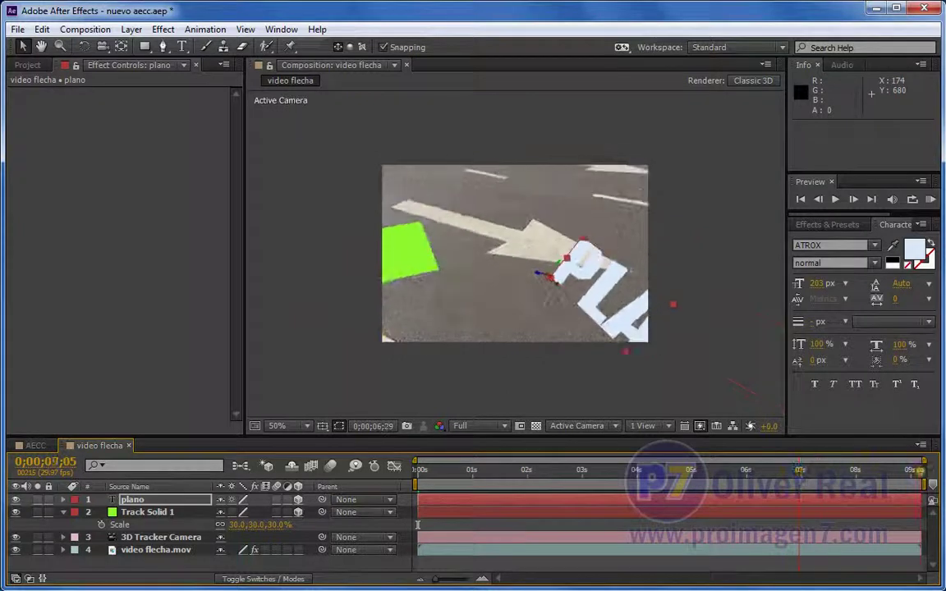
{"action": "mouse_move", "coordinate": [565, 450]}
{"action": "left_mouse_down"}
{"action": "mouse_move", "coordinate": [891, 475]}
{"action": "mouse_move", "coordinate": [418, 472]}
{"action": "left_mouse_up"}
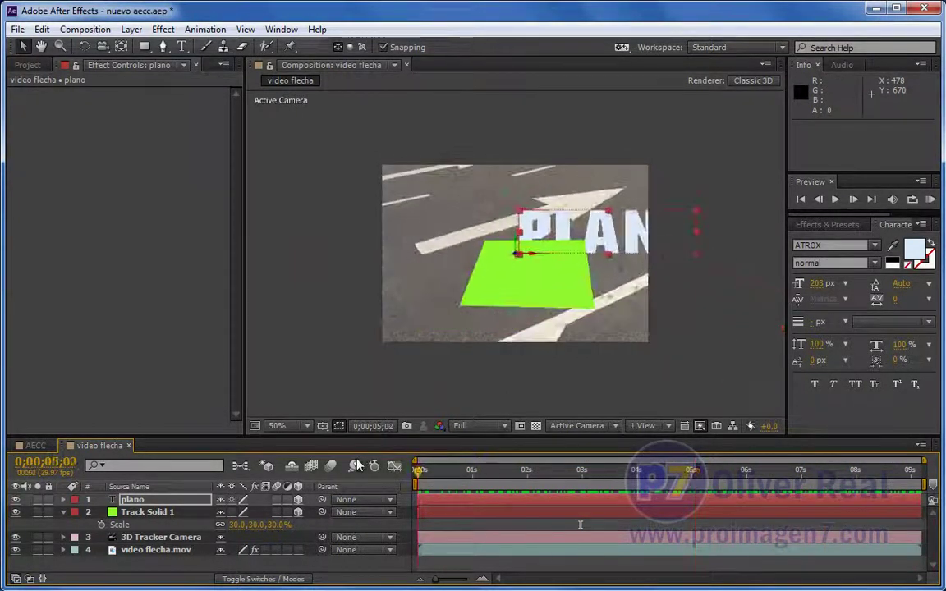
{"action": "left_click", "coordinate": [145, 502]}
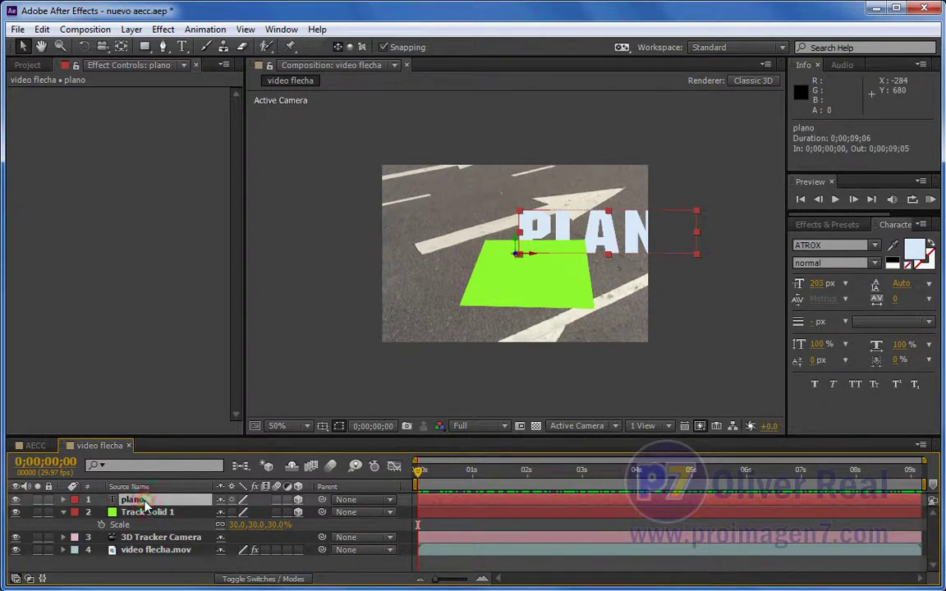
{"action": "key", "text": "p"}
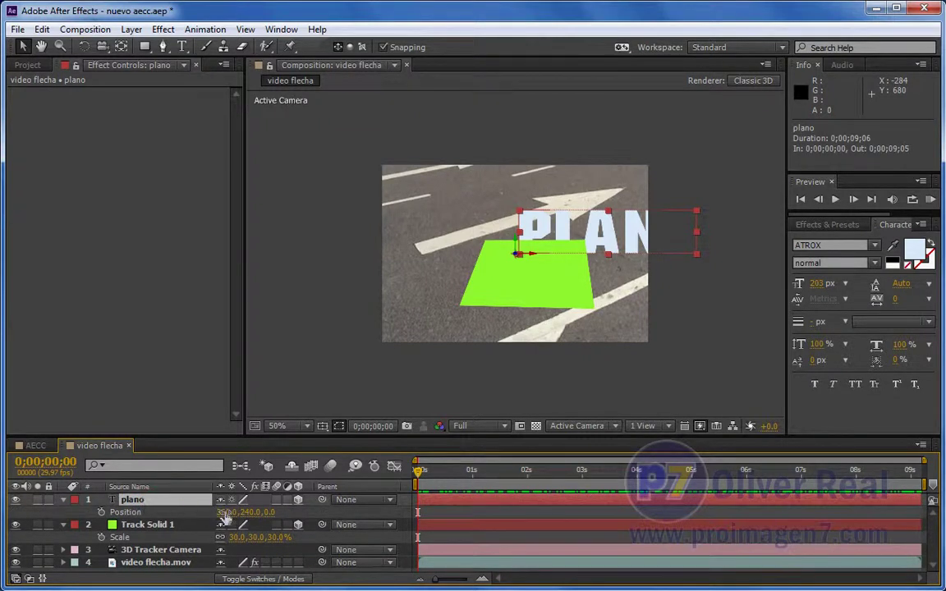
Set the plano layer's Position X and Y to 0 and scrub to preview the result
{"action": "left_click", "coordinate": [226, 512]}
{"action": "type", "text": "0"}
{"action": "key", "text": "Return"}
{"action": "left_click", "coordinate": [242, 512]}
{"action": "type", "text": "0"}
{"action": "key", "text": "Return"}
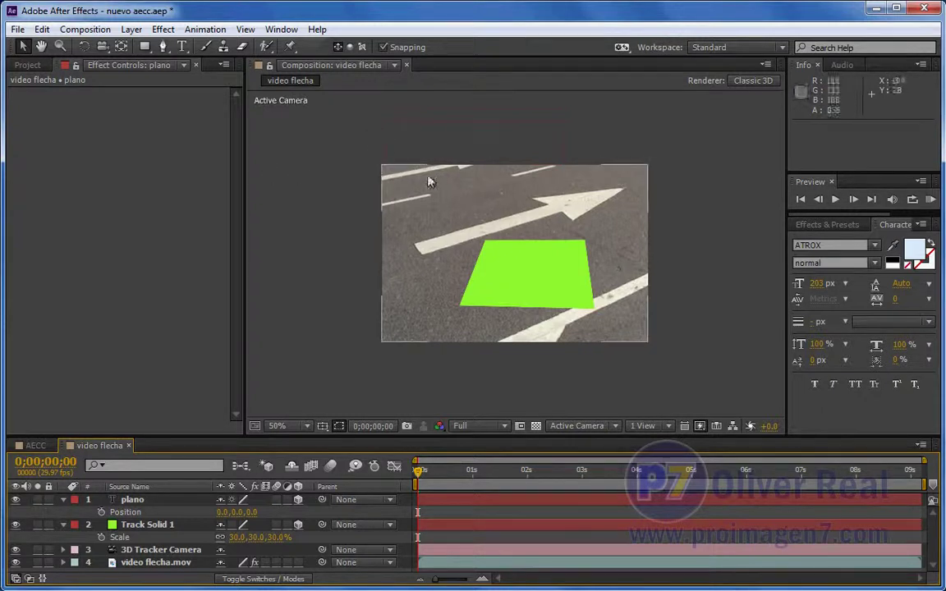
{"action": "left_click_drag", "start_coordinate": [417, 470], "coordinate": [942, 474]}
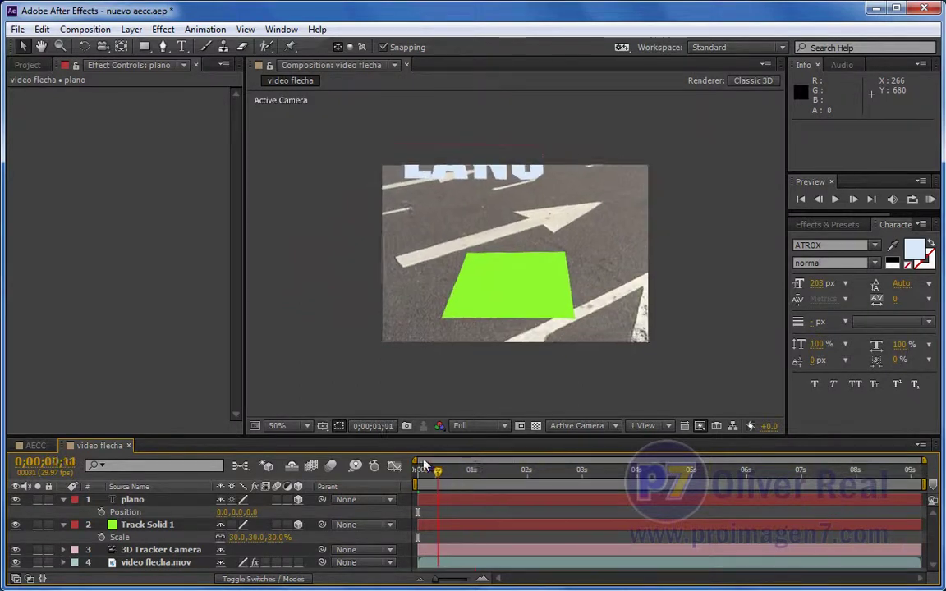
{"action": "mouse_move", "coordinate": [655, 475]}
{"action": "left_mouse_down"}
{"action": "mouse_move", "coordinate": [933, 480]}
{"action": "mouse_move", "coordinate": [417, 471]}
{"action": "left_mouse_up"}
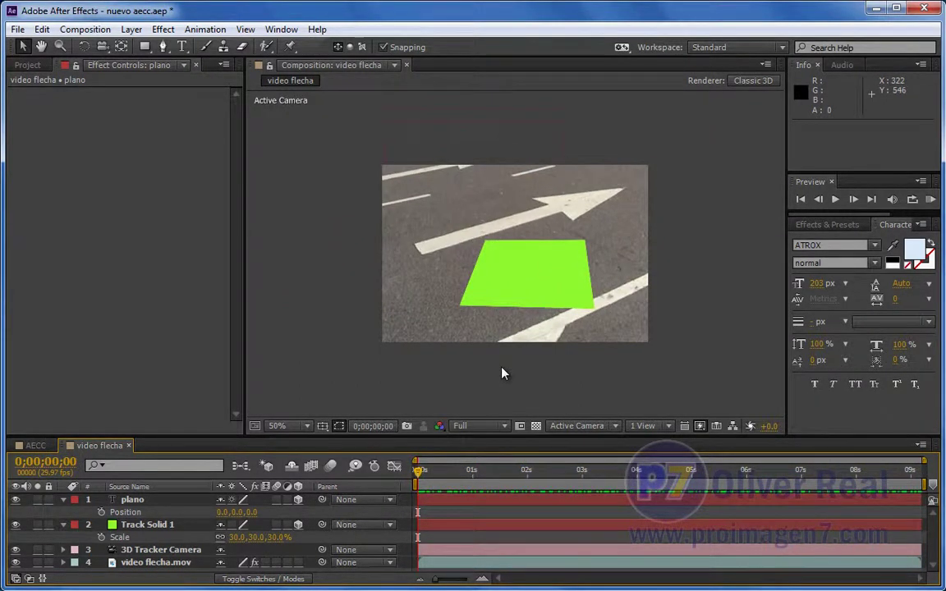
Delete the plano text, Track Solid 1 and 3D Tracker Camera layers
{"action": "key", "text": "Delete"}
{"action": "left_click", "coordinate": [137, 500]}
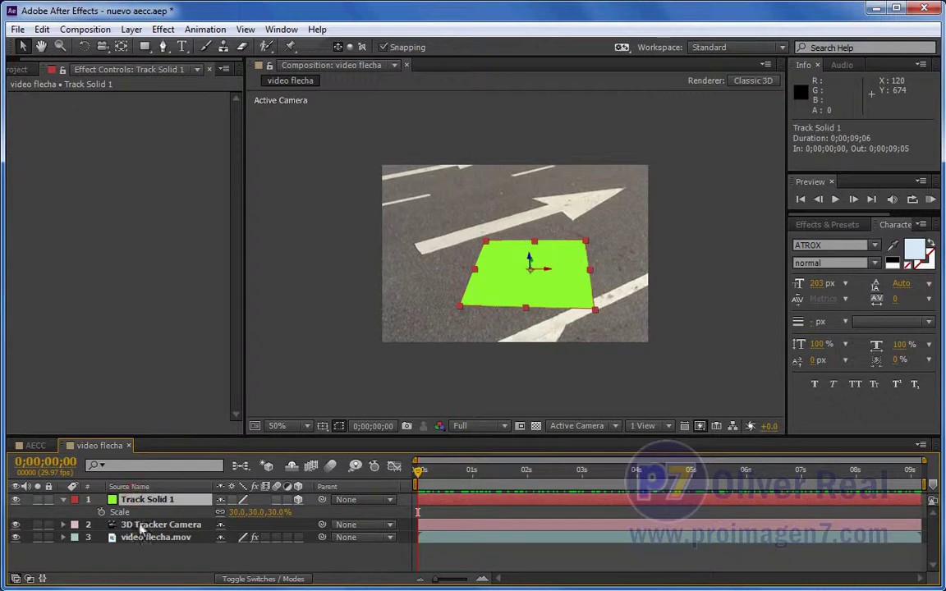
{"action": "key", "text": "Delete"}
{"action": "left_click", "coordinate": [156, 500]}
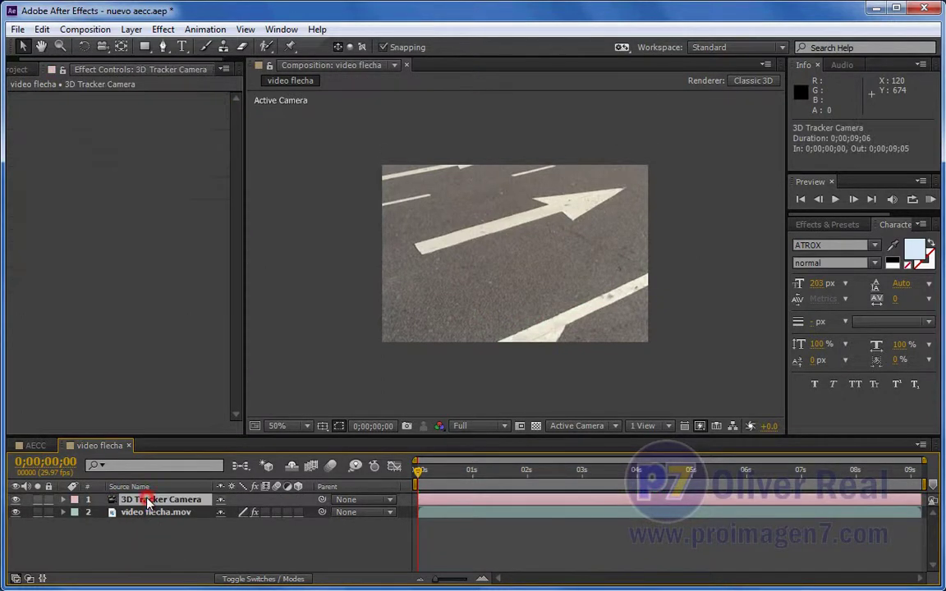
{"action": "key", "text": "Delete"}
Show the tracker's track points and set the ground plane and origin on the road
{"action": "left_click", "coordinate": [149, 500]}
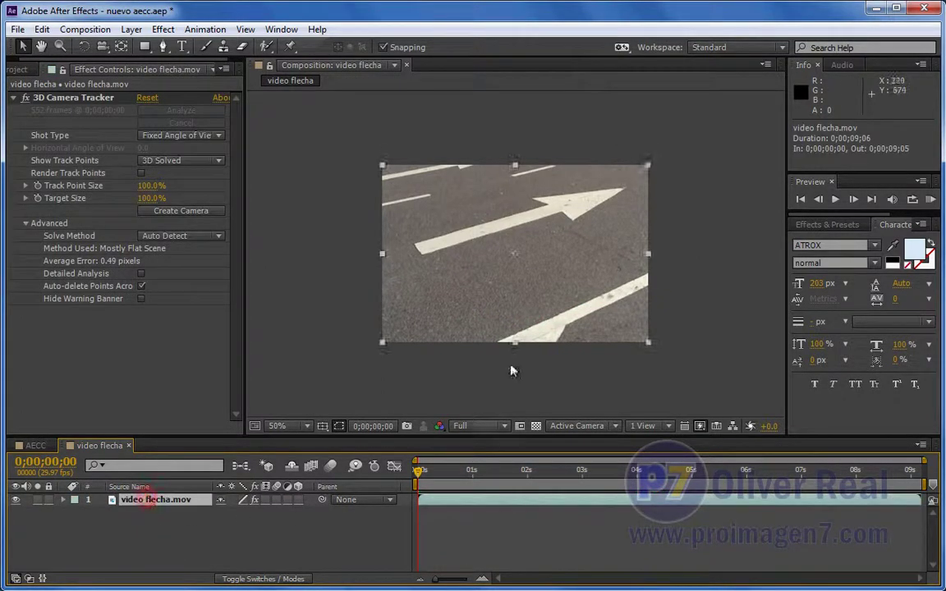
{"action": "left_click", "coordinate": [74, 97]}
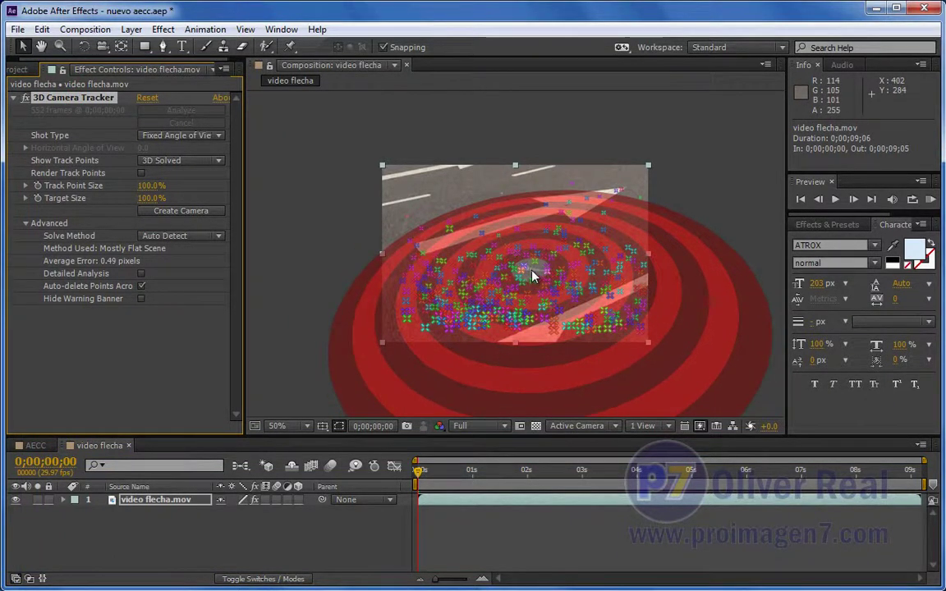
{"action": "right_click", "coordinate": [533, 277]}
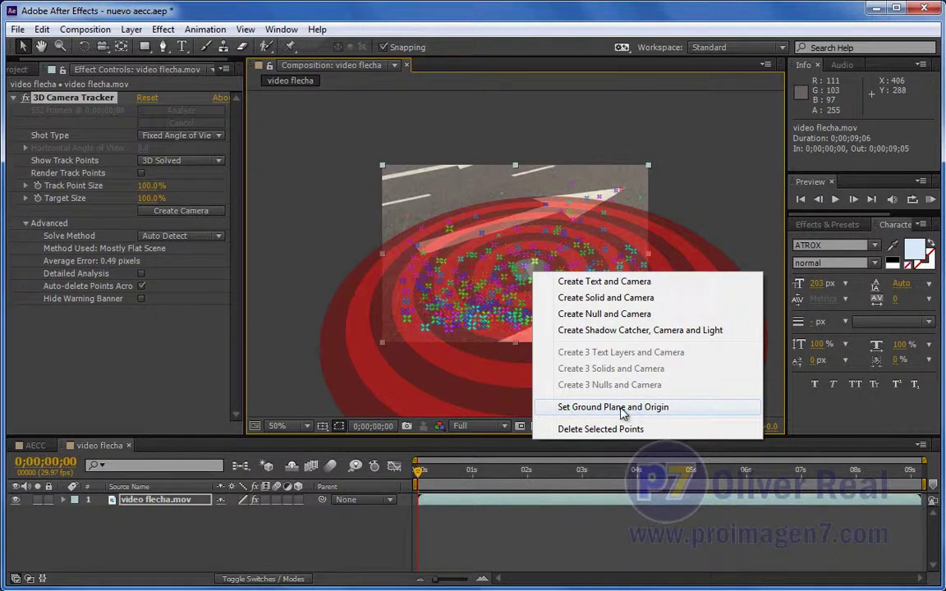
{"action": "left_click", "coordinate": [623, 414]}
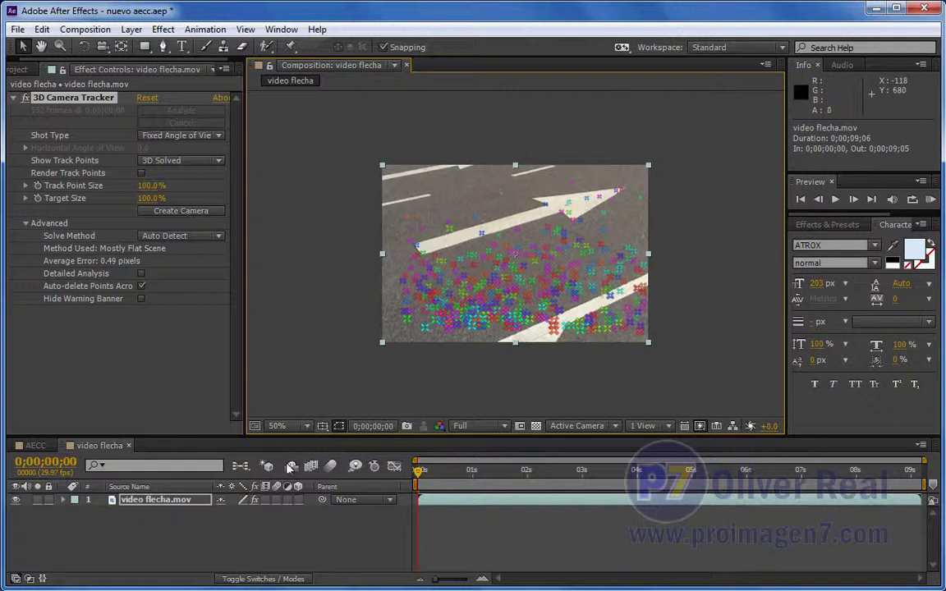
{"action": "mouse_move", "coordinate": [531, 236]}
{"action": "mouse_move", "coordinate": [538, 278]}
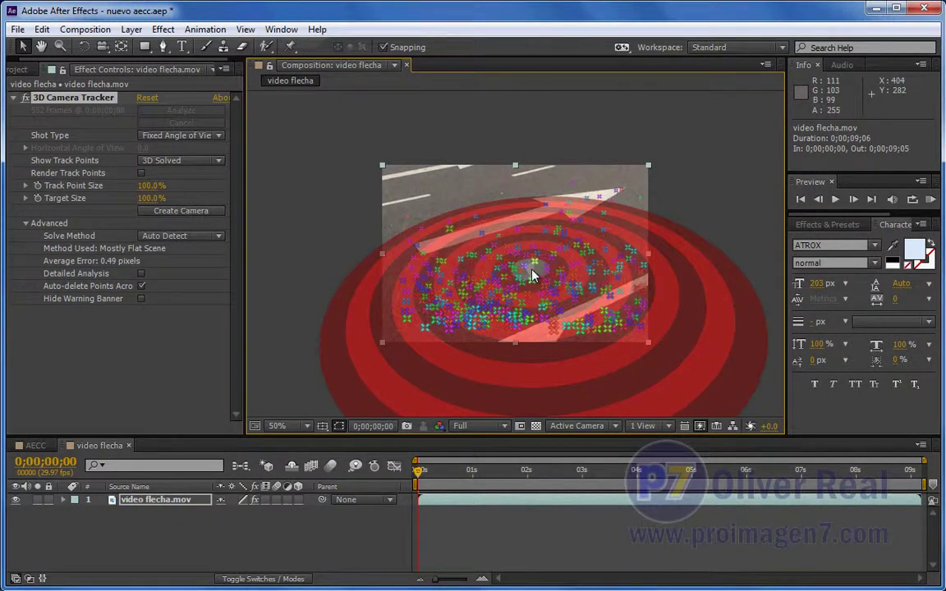
Create a new tracked solid and camera, scaling the purple Track Solid 1 down to 19%
{"action": "right_click", "coordinate": [532, 273]}
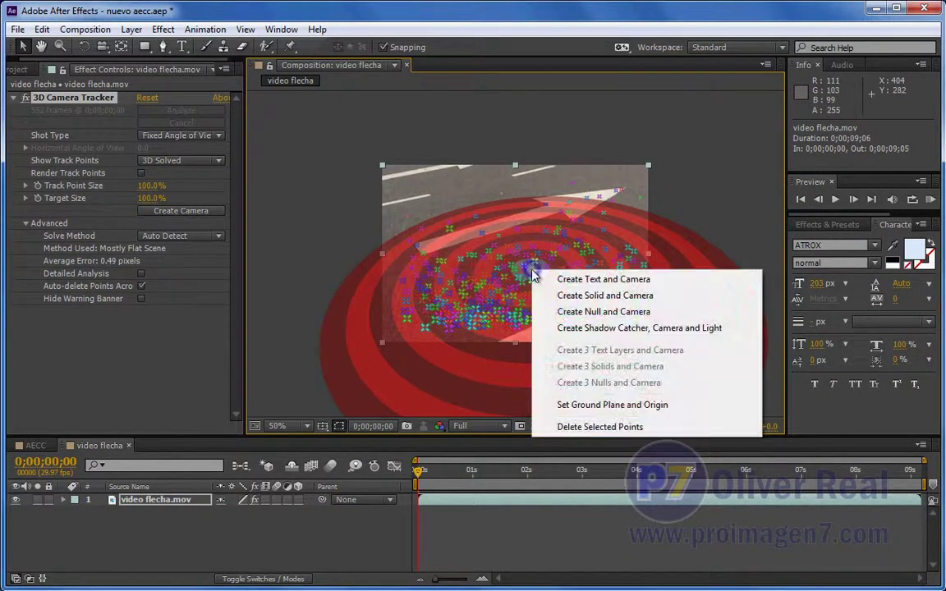
{"action": "left_click", "coordinate": [575, 298]}
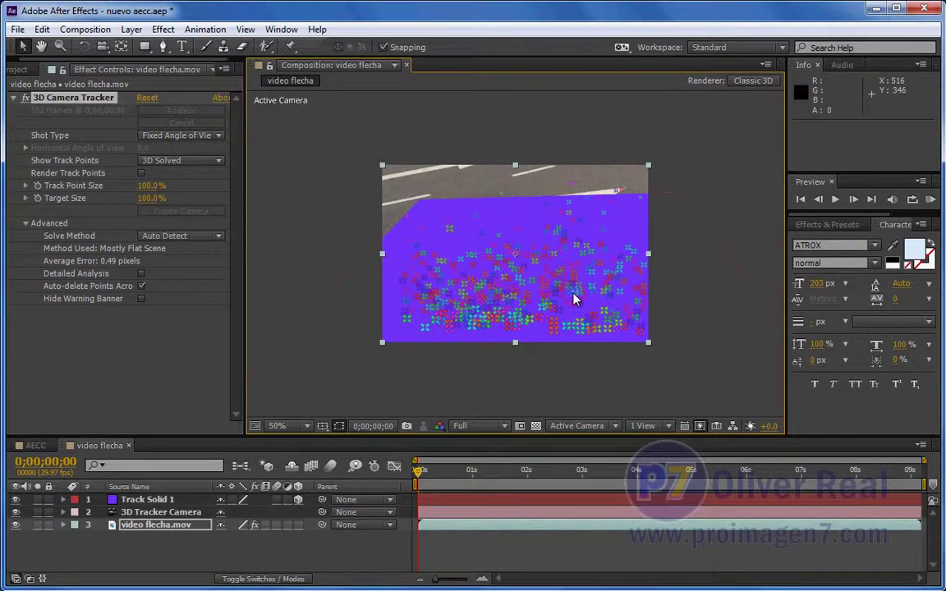
{"action": "left_click", "coordinate": [151, 503]}
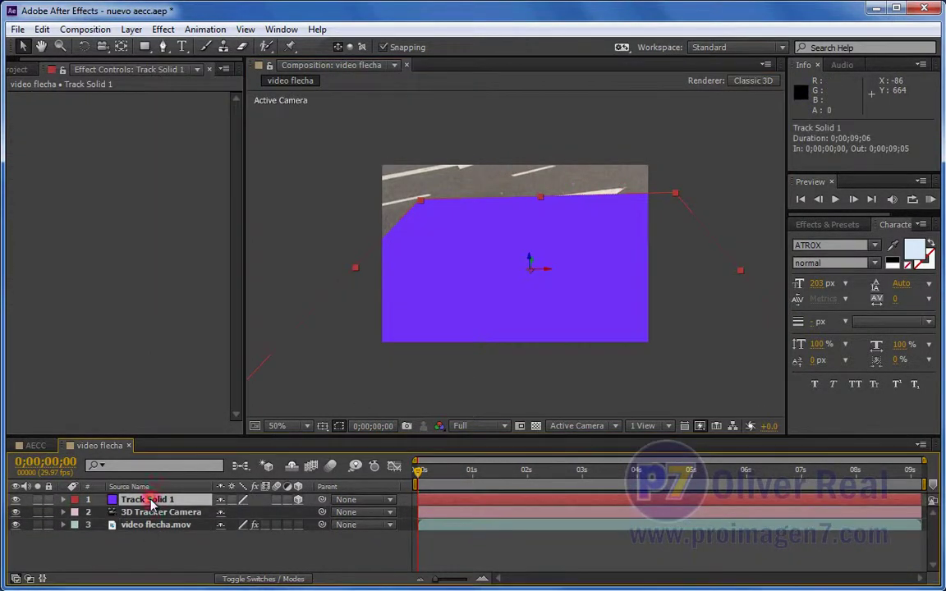
{"action": "key", "text": "s"}
{"action": "mouse_move", "coordinate": [258, 512]}
{"action": "left_mouse_down"}
{"action": "mouse_move", "coordinate": [243, 512]}
{"action": "mouse_move", "coordinate": [347, 516]}
{"action": "left_mouse_up"}
{"action": "mouse_move", "coordinate": [420, 478]}
{"action": "left_mouse_down"}
{"action": "mouse_move", "coordinate": [933, 491]}
{"action": "mouse_move", "coordinate": [417, 476]}
{"action": "left_mouse_up"}
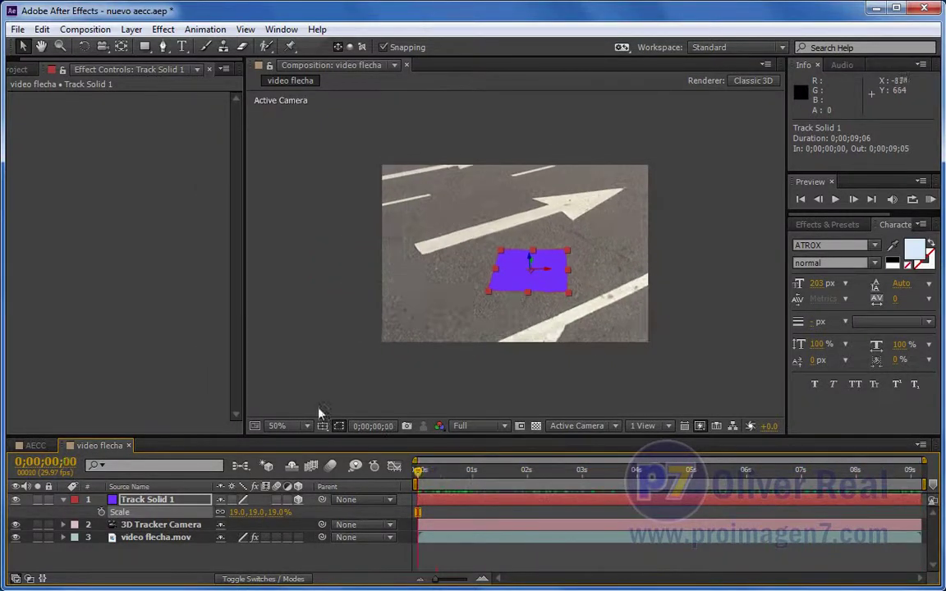
Add a new text layer named plano and make it a 3D layer
{"action": "right_click", "coordinate": [310, 549]}
{"action": "mouse_move", "coordinate": [414, 392]}
{"action": "left_click", "coordinate": [526, 408]}
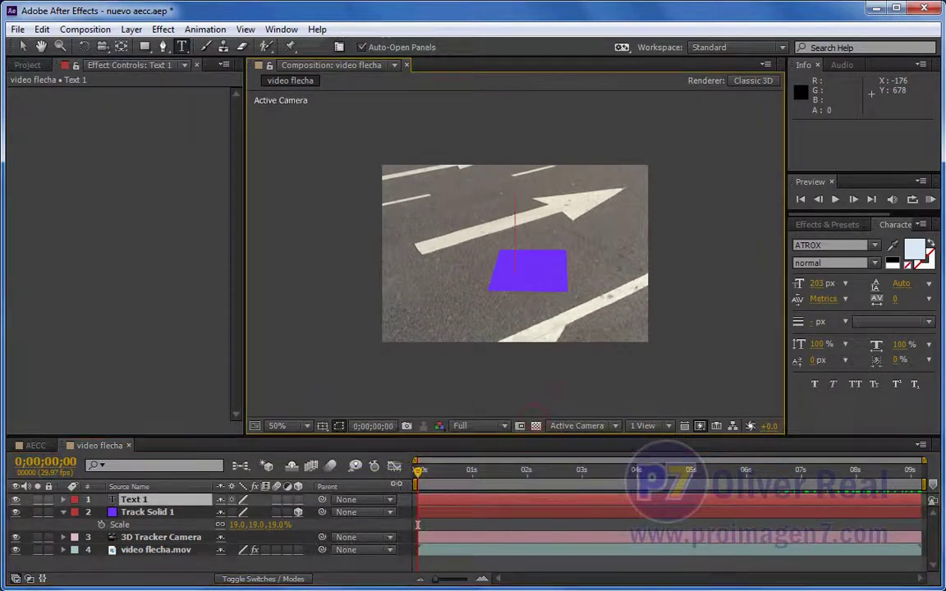
{"action": "type", "text": "PLAN"}
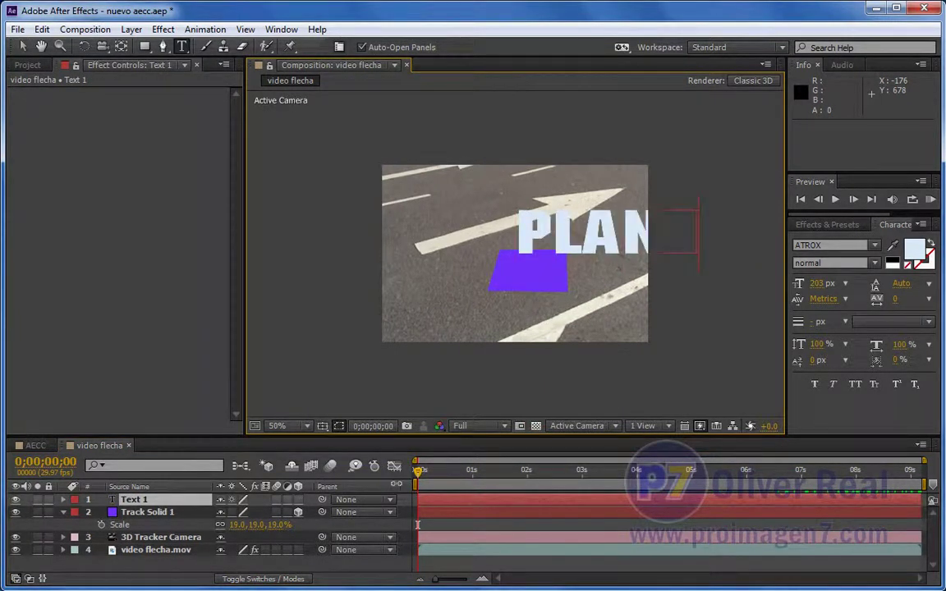
{"action": "key", "text": "KP_Enter"}
{"action": "key", "text": "v"}
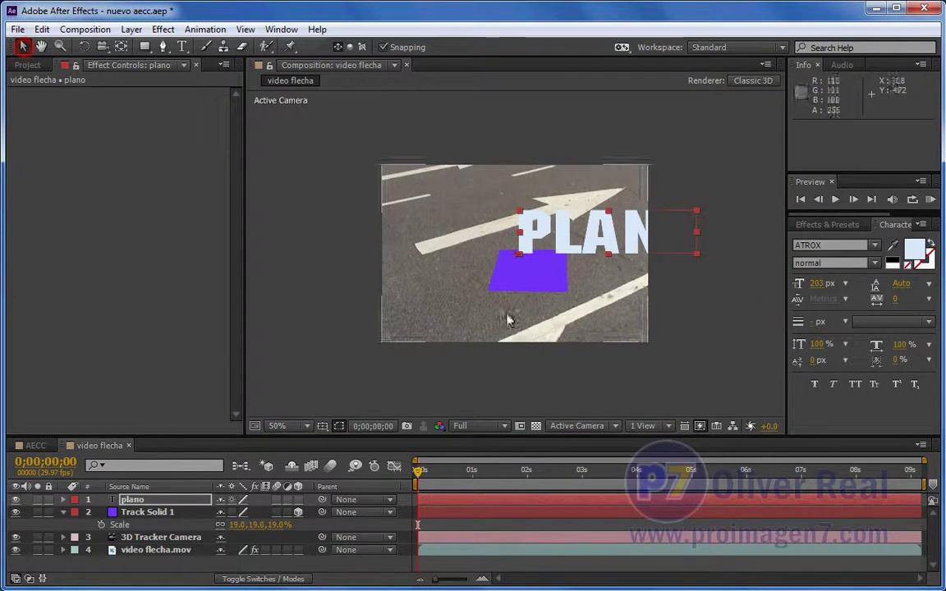
{"action": "left_click", "coordinate": [298, 500]}
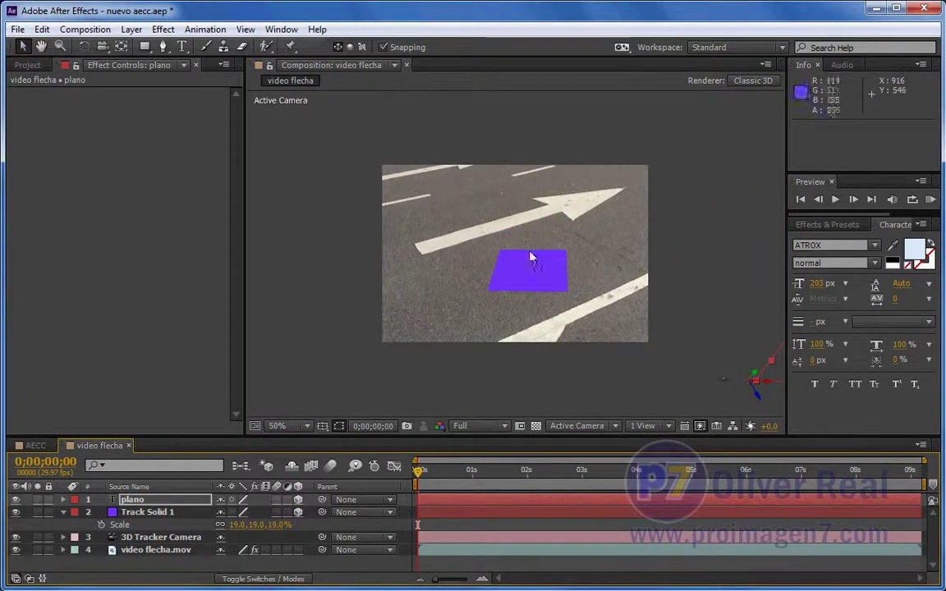
Scroll the timeline and scrub to preview other frames of the footage
{"action": "scroll", "coordinate": [530, 288], "scroll_direction": "down", "scroll_amount": 1}
{"action": "scroll", "coordinate": [529, 287], "scroll_direction": "down", "scroll_amount": 1}
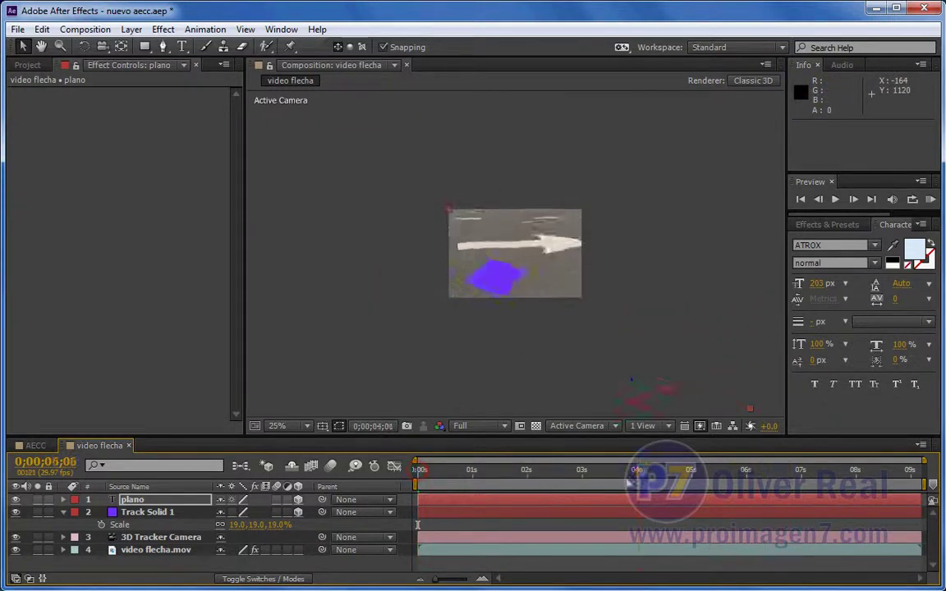
{"action": "left_click_drag", "start_coordinate": [419, 474], "coordinate": [418, 474]}
{"action": "scroll", "coordinate": [509, 266], "scroll_direction": "up", "scroll_amount": 2}
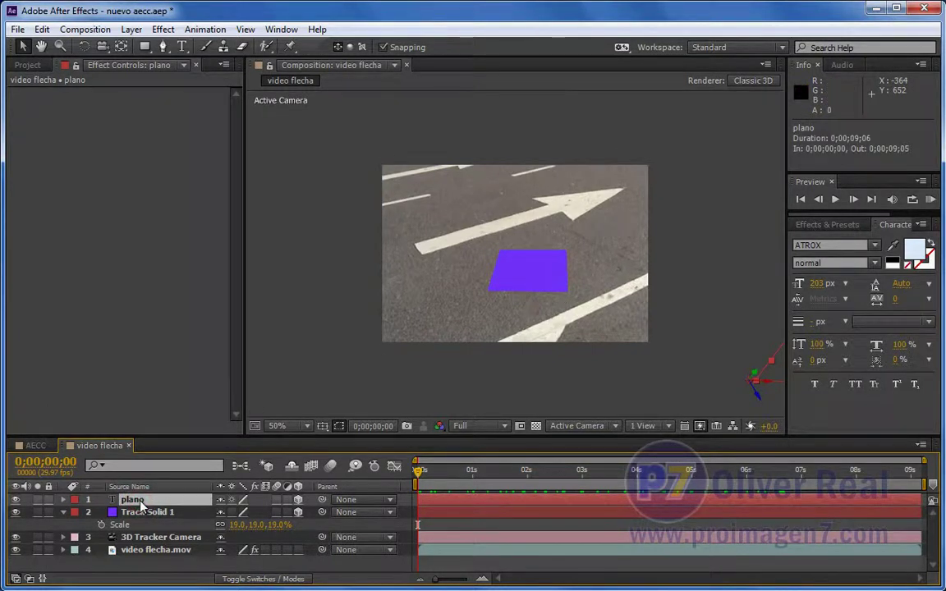
Zero the plano layer's Position to 0,0,0 and scrub to preview PLANO beside the solid
{"action": "key", "text": "p"}
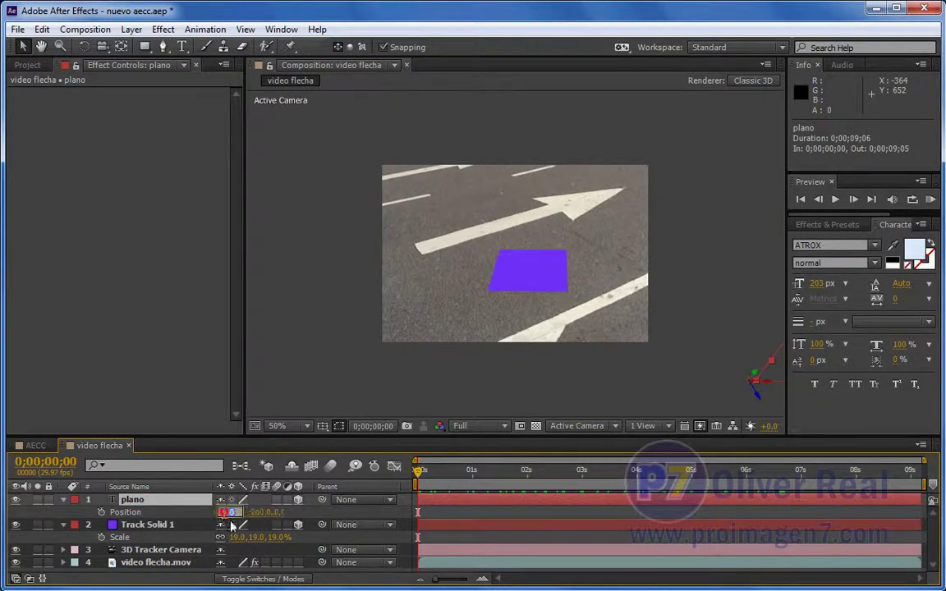
{"action": "left_click", "coordinate": [344, 509]}
{"action": "left_click", "coordinate": [256, 512]}
{"action": "type", "text": "0"}
{"action": "left_click", "coordinate": [304, 513]}
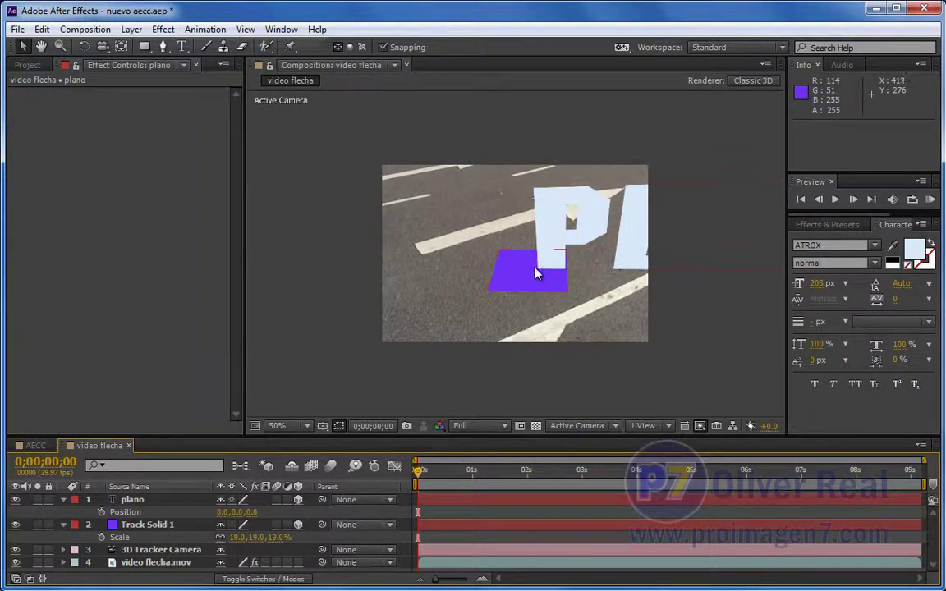
{"action": "mouse_move", "coordinate": [420, 476]}
{"action": "left_mouse_down"}
{"action": "mouse_move", "coordinate": [796, 475]}
{"action": "mouse_move", "coordinate": [453, 475]}
{"action": "left_mouse_up"}
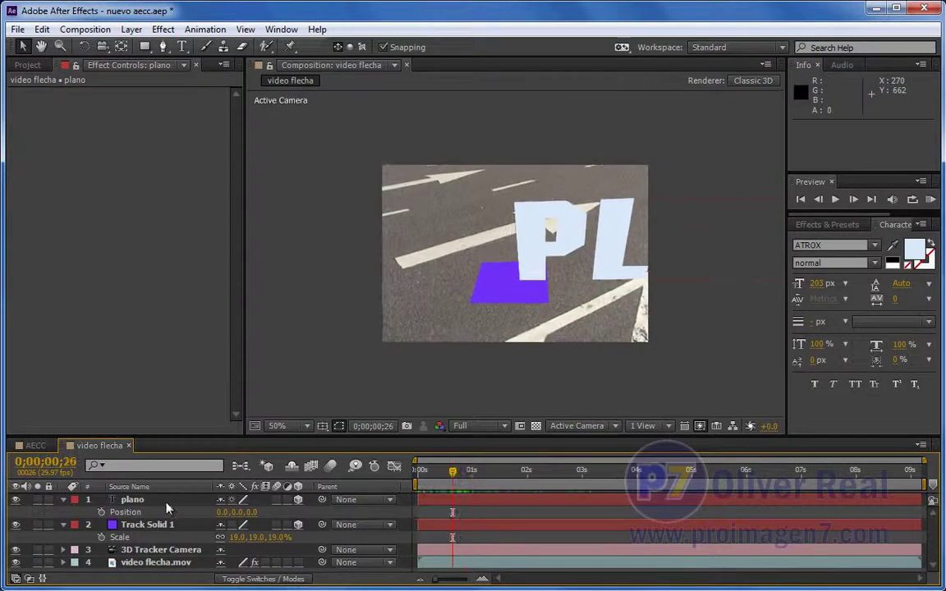
Scale the plano text layer down to 29% so PLANO fits beside the purple solid
{"action": "left_click", "coordinate": [143, 501]}
{"action": "key", "text": "s"}
{"action": "left_click_drag", "start_coordinate": [238, 512], "coordinate": [165, 512]}
{"action": "mouse_move", "coordinate": [434, 473]}
{"action": "left_mouse_down"}
{"action": "mouse_move", "coordinate": [402, 478]}
{"action": "mouse_move", "coordinate": [794, 493]}
{"action": "mouse_move", "coordinate": [327, 484]}
{"action": "left_mouse_up"}
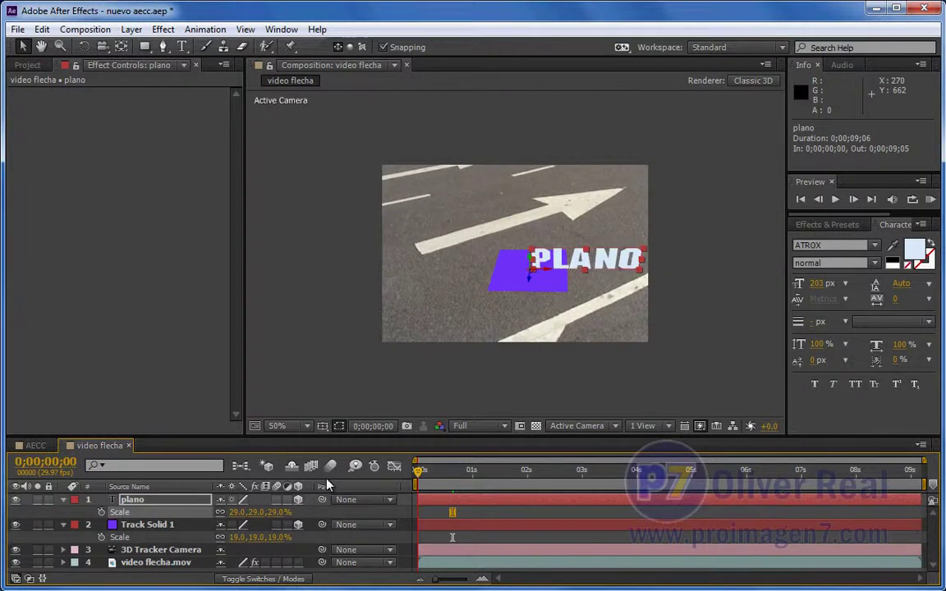